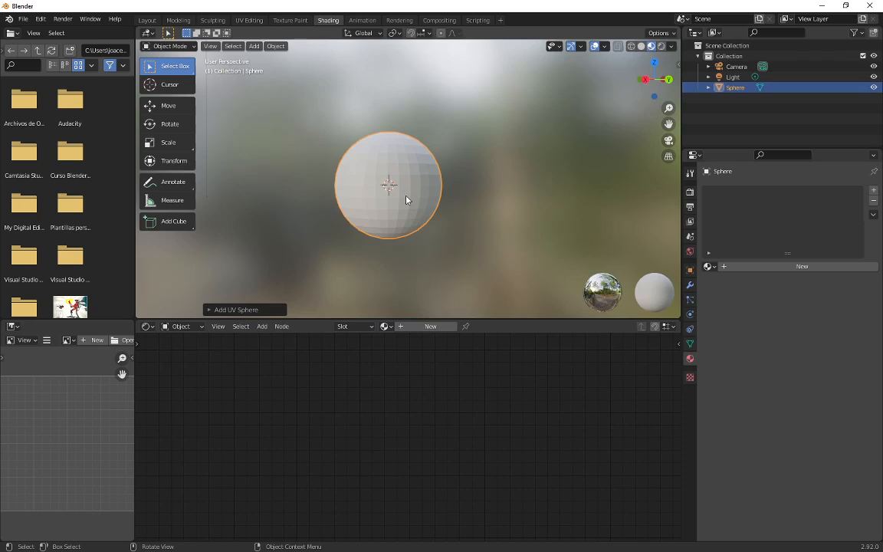
Step: Create a new material on the sphere and name it Material Nodo
{"action": "middle_click_drag", "start_coordinate": [401, 192], "coordinate": [428, 224]}
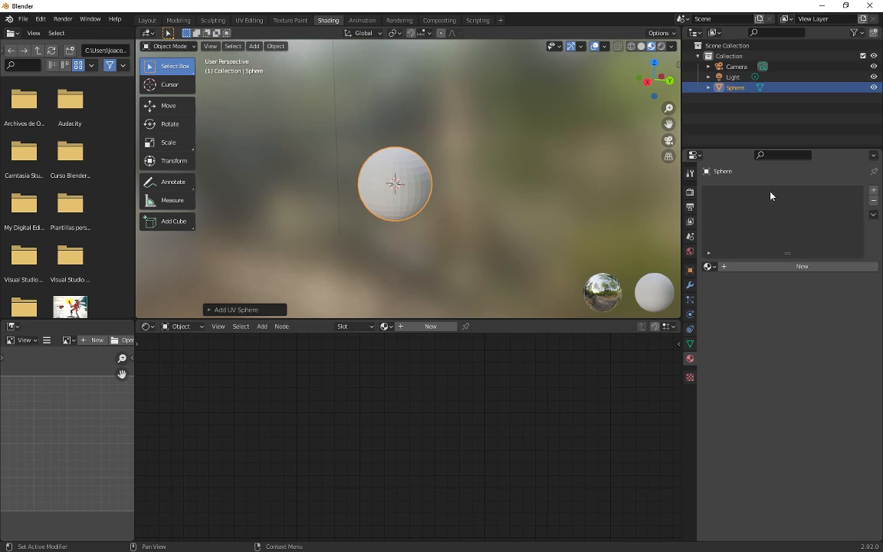
{"action": "left_click", "coordinate": [787, 266]}
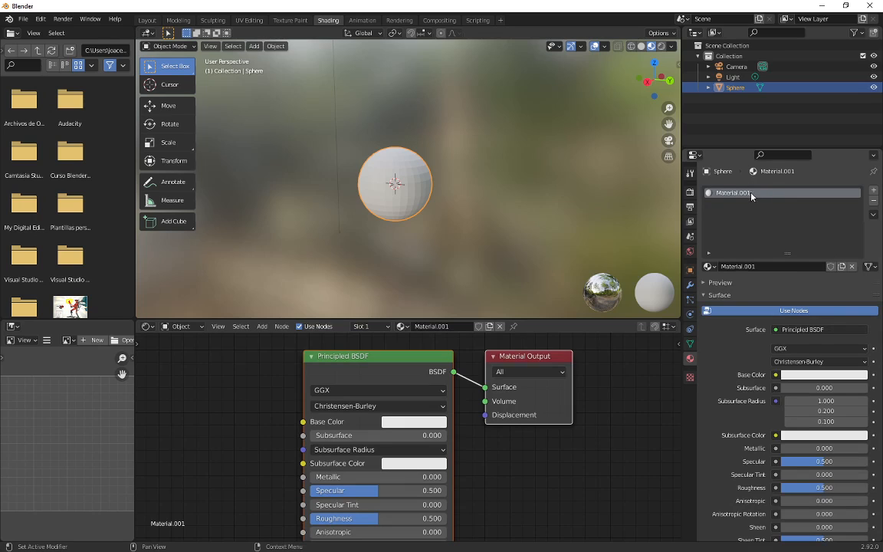
{"action": "left_click", "coordinate": [761, 267]}
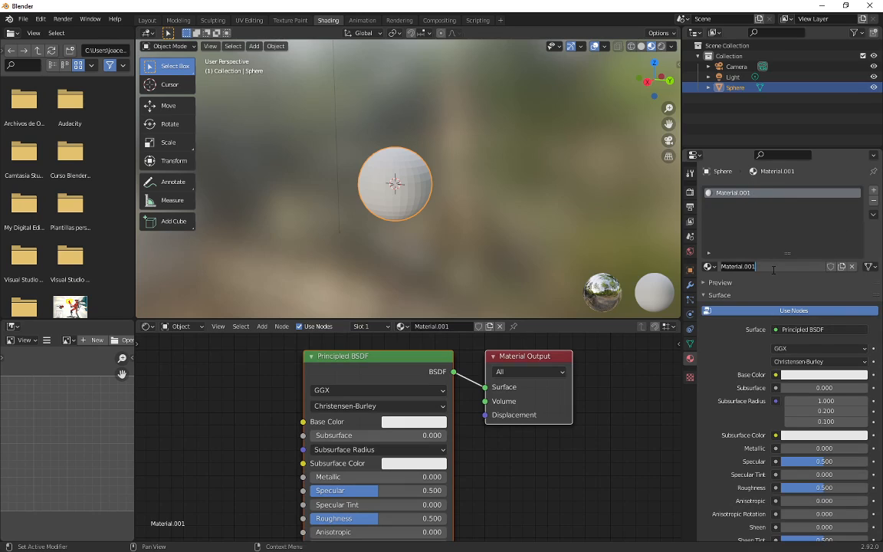
{"action": "left_click", "coordinate": [774, 270]}
{"action": "type", "text": "Nodo"}
{"action": "key", "text": "Return"}
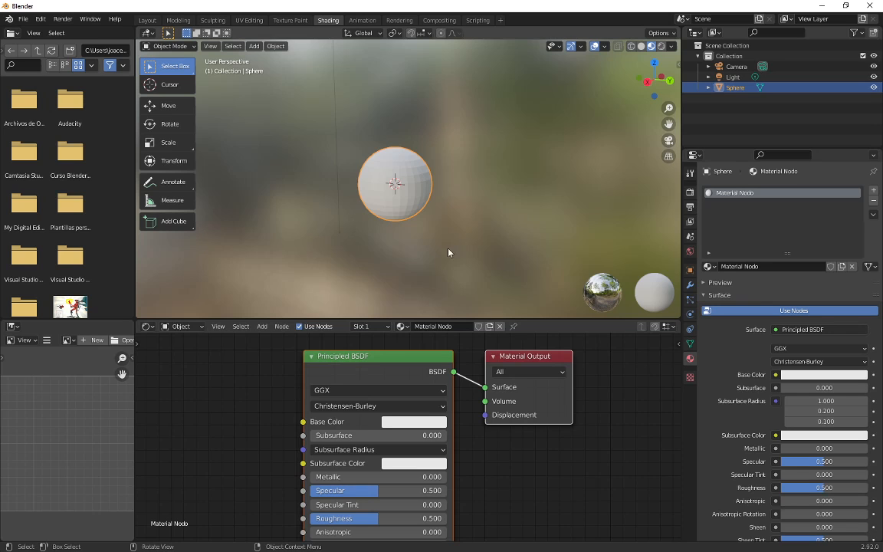
Step: Enlarge the node editor and move the material's two nodes up until the whole Principled BSDF node fits in the area
{"action": "scroll", "coordinate": [366, 362], "scroll_direction": "down", "scroll_amount": 2}
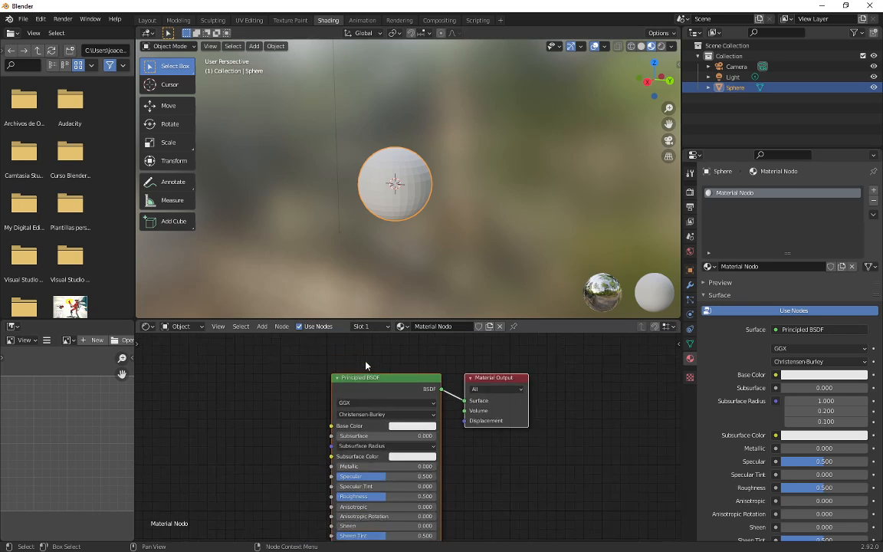
{"action": "left_click_drag", "start_coordinate": [398, 320], "coordinate": [398, 190]}
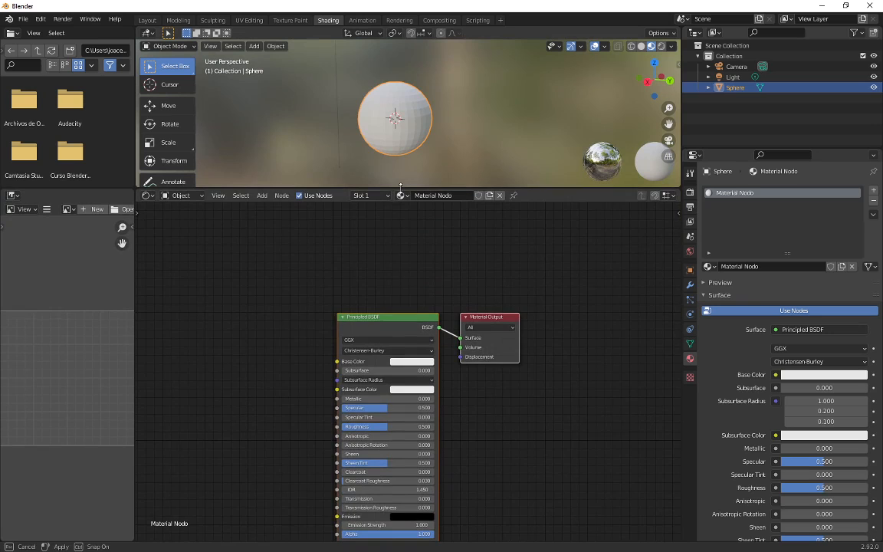
{"action": "scroll", "coordinate": [329, 299], "scroll_direction": "down", "scroll_amount": 1}
{"action": "left_click_drag", "start_coordinate": [374, 324], "coordinate": [370, 250]}
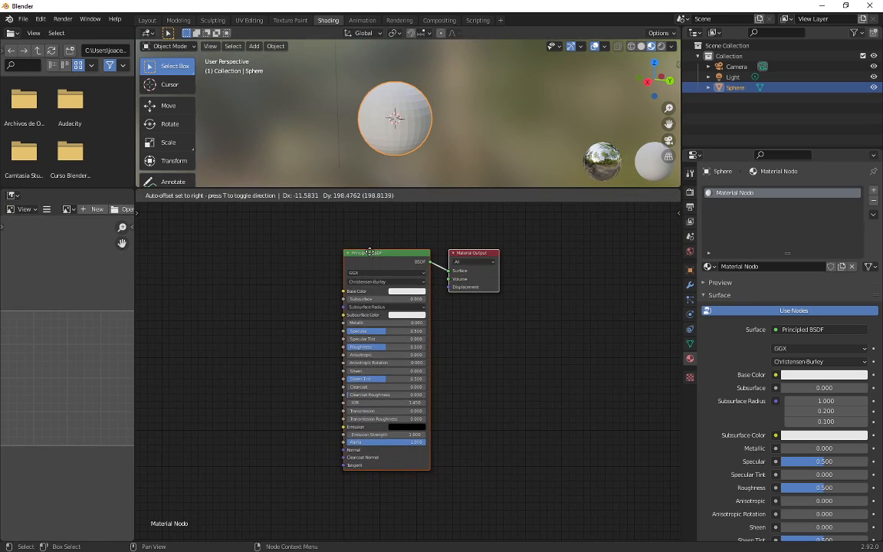
{"action": "scroll", "coordinate": [377, 276], "scroll_direction": "up", "scroll_amount": 2}
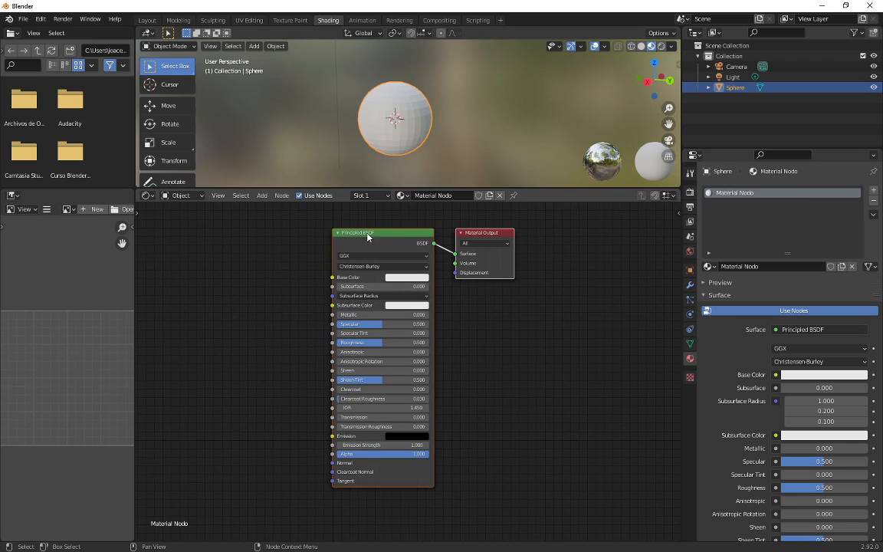
{"action": "scroll", "coordinate": [364, 256], "scroll_direction": "up", "scroll_amount": 1}
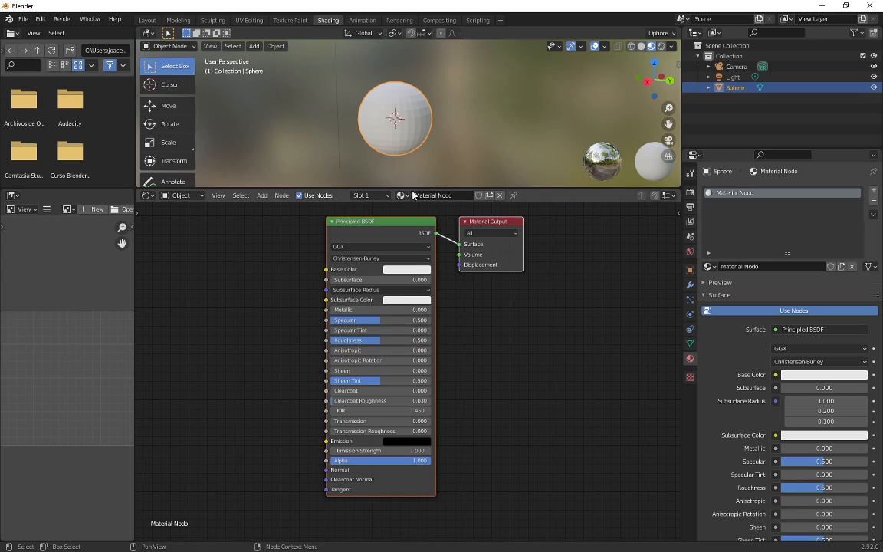
Step: Give the 3D viewport slightly more height and move the Material Output node farther right of the Principled BSDF node
{"action": "left_click_drag", "start_coordinate": [415, 189], "coordinate": [395, 273]}
{"action": "left_click_drag", "start_coordinate": [479, 274], "coordinate": [562, 280]}
{"action": "left_click", "coordinate": [469, 267]}
{"action": "left_click", "coordinate": [470, 267]}
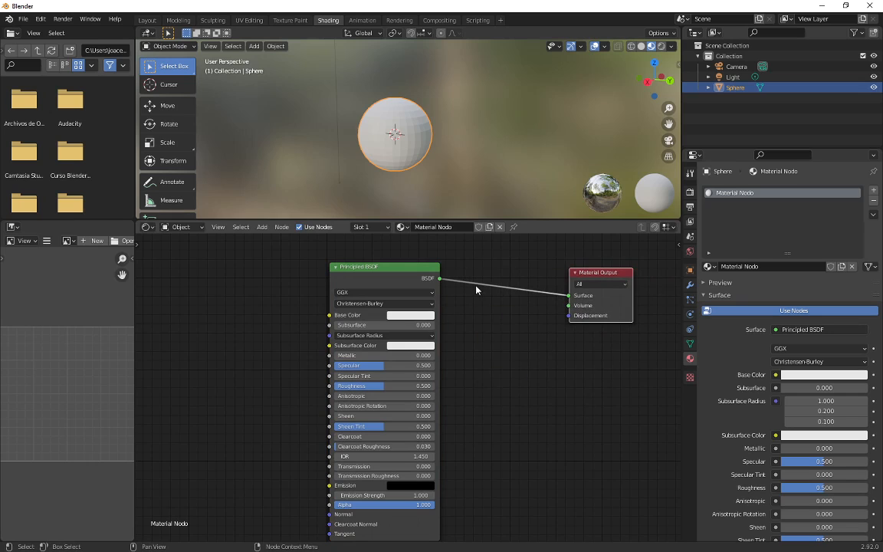
Step: Disconnect the Principled BSDF from the Material Output's Surface input and connect it again
{"action": "left_click_drag", "start_coordinate": [568, 296], "coordinate": [429, 332]}
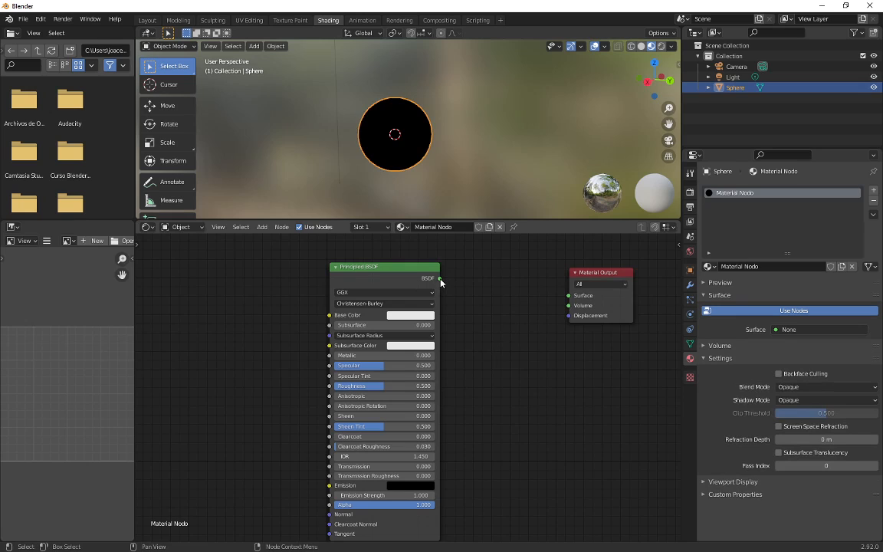
{"action": "left_click_drag", "start_coordinate": [440, 282], "coordinate": [446, 285]}
{"action": "left_click_drag", "start_coordinate": [489, 314], "coordinate": [571, 297]}
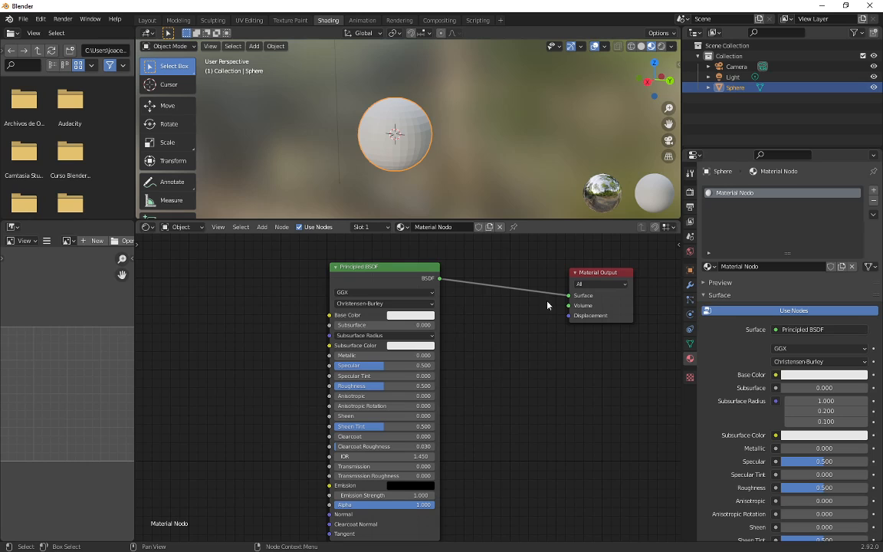
Step: Move the Principled BSDF node farther left of the Material Output and disconnect it from the Surface input
{"action": "left_click_drag", "start_coordinate": [343, 279], "coordinate": [215, 274]}
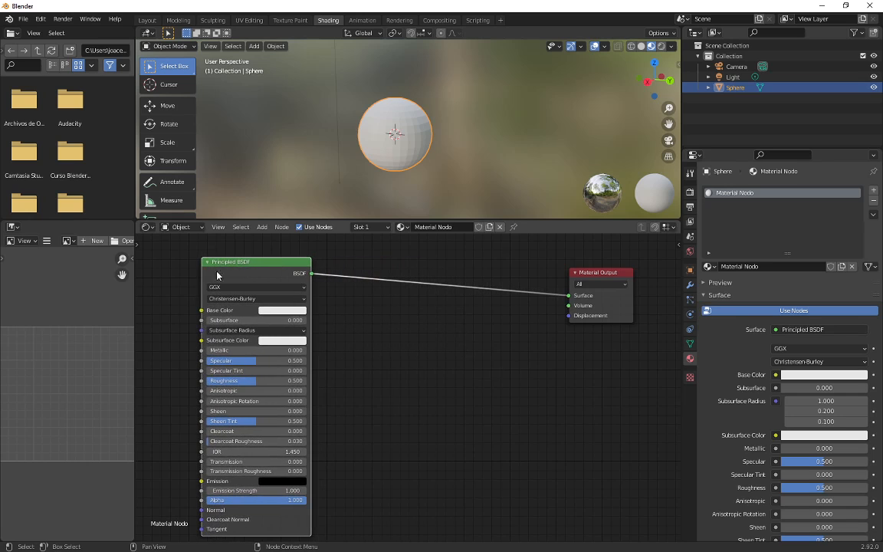
{"action": "left_click_drag", "start_coordinate": [569, 296], "coordinate": [414, 326]}
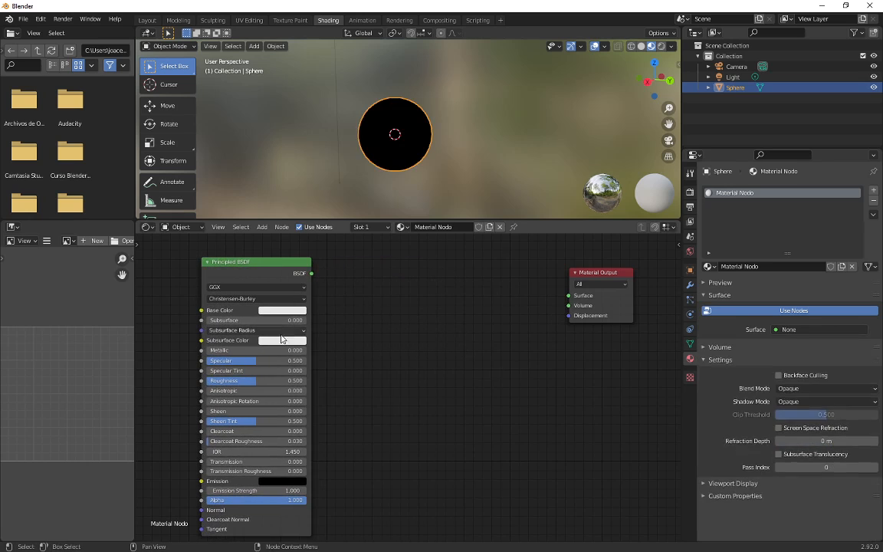
Step: Add an Emission shader node between the two existing nodes and connect its output to the Material Output's Surface input
{"action": "left_click", "coordinate": [262, 227]}
{"action": "mouse_move", "coordinate": [278, 277]}
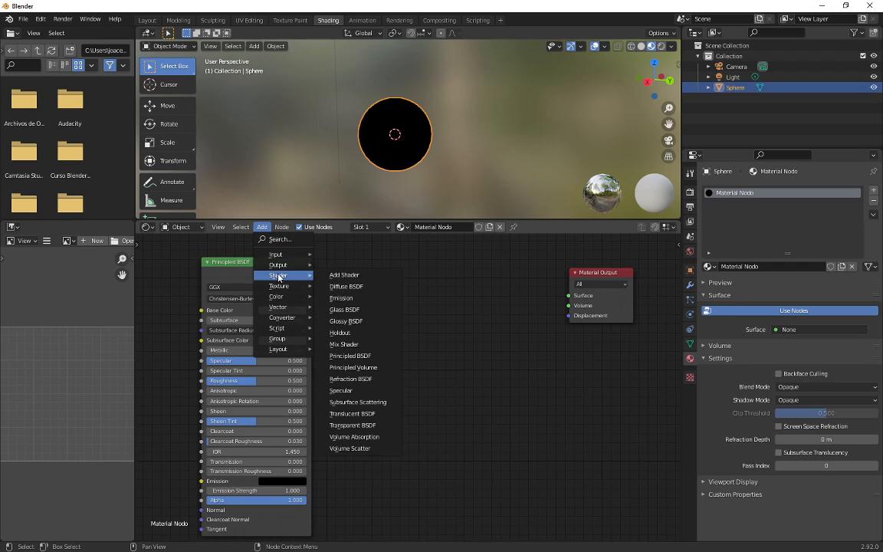
{"action": "left_click", "coordinate": [353, 303]}
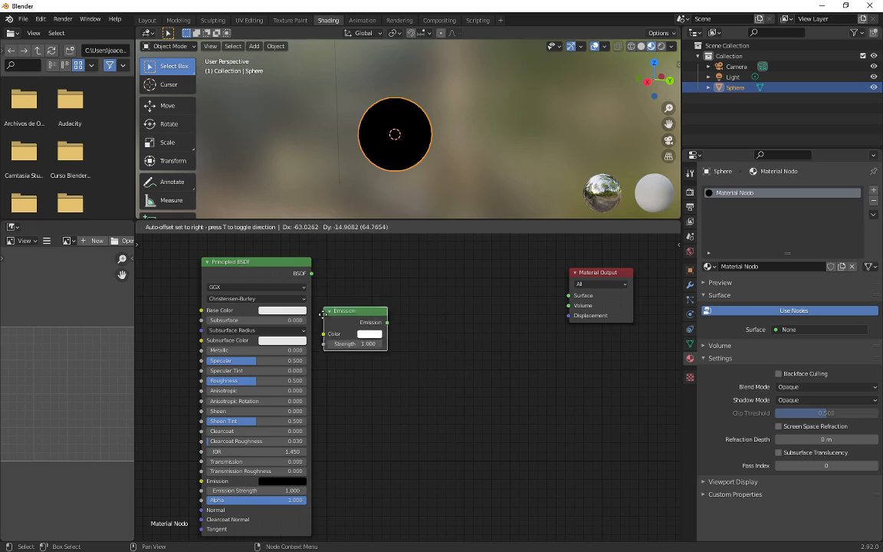
{"action": "left_click", "coordinate": [369, 325]}
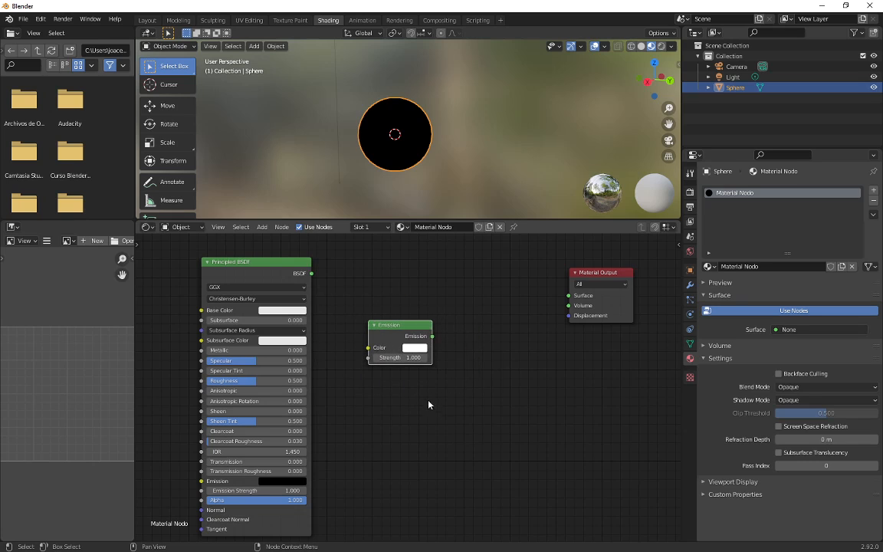
{"action": "left_click_drag", "start_coordinate": [433, 336], "coordinate": [568, 295]}
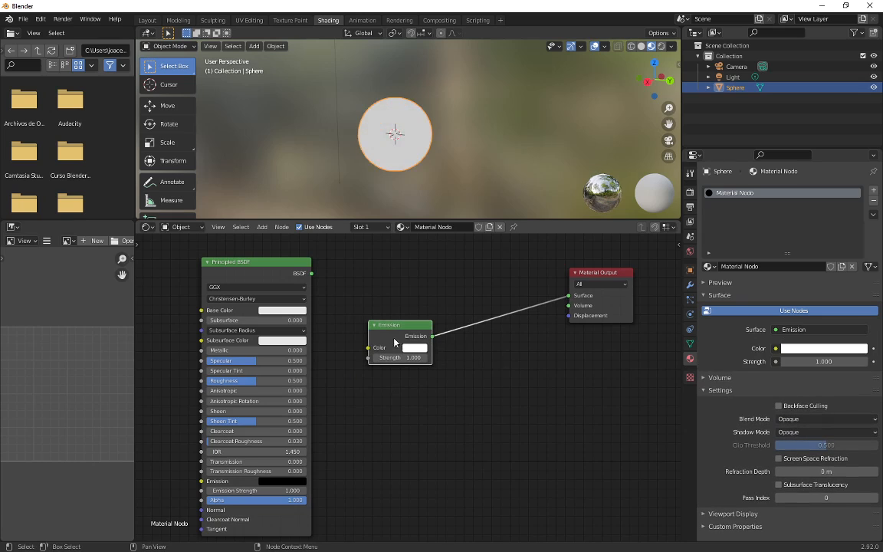
Step: Set the Emission node's color to bright green and view the sphere from another angle
{"action": "scroll", "coordinate": [410, 155], "scroll_direction": "up", "scroll_amount": 1}
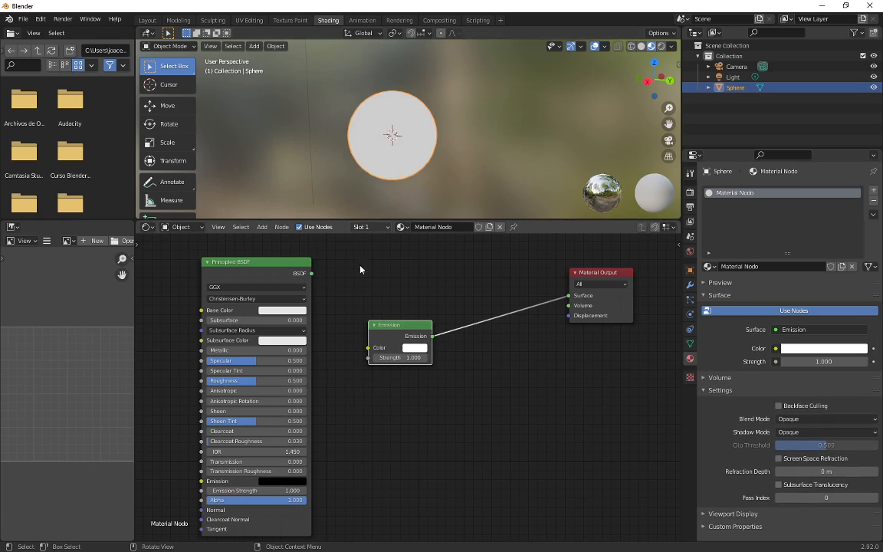
{"action": "left_click", "coordinate": [416, 349]}
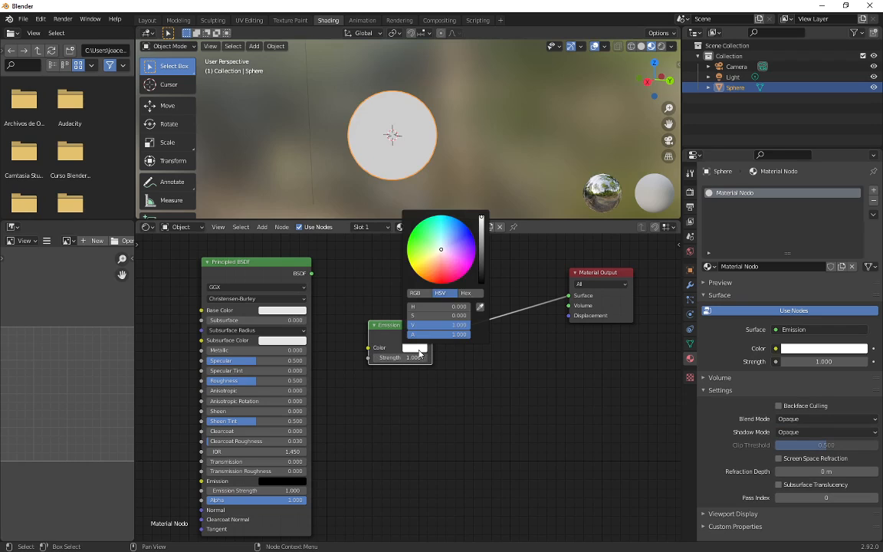
{"action": "left_click", "coordinate": [450, 272]}
{"action": "left_click_drag", "start_coordinate": [450, 271], "coordinate": [422, 236]}
{"action": "middle_click_drag", "start_coordinate": [435, 146], "coordinate": [449, 162]}
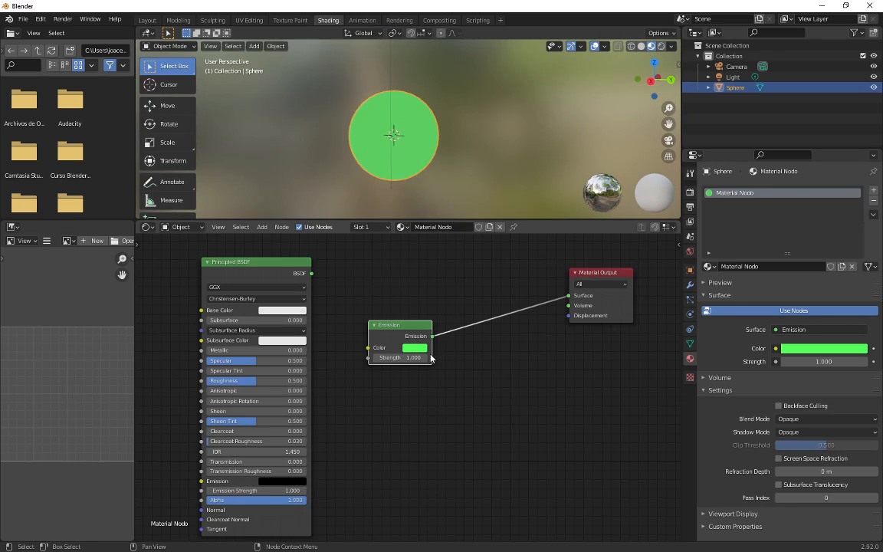
Step: Set the Emission strength to 2.5 and shift the Emission node slightly toward the Principled BSDF
{"action": "left_click", "coordinate": [376, 357]}
{"action": "mouse_move", "coordinate": [400, 358]}
{"action": "left_mouse_down"}
{"action": "mouse_move", "coordinate": [423, 358]}
{"action": "mouse_move", "coordinate": [400, 357]}
{"action": "mouse_move", "coordinate": [411, 357]}
{"action": "left_mouse_up"}
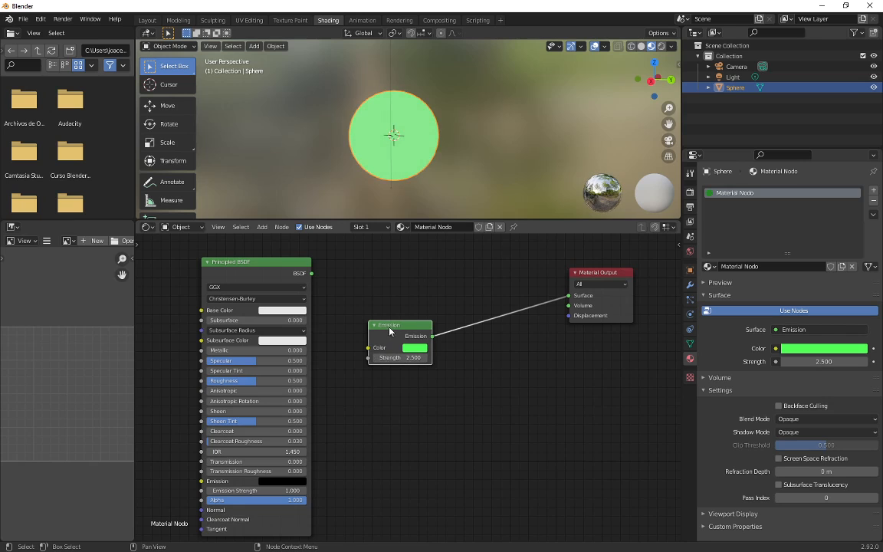
{"action": "left_click_drag", "start_coordinate": [389, 328], "coordinate": [371, 323]}
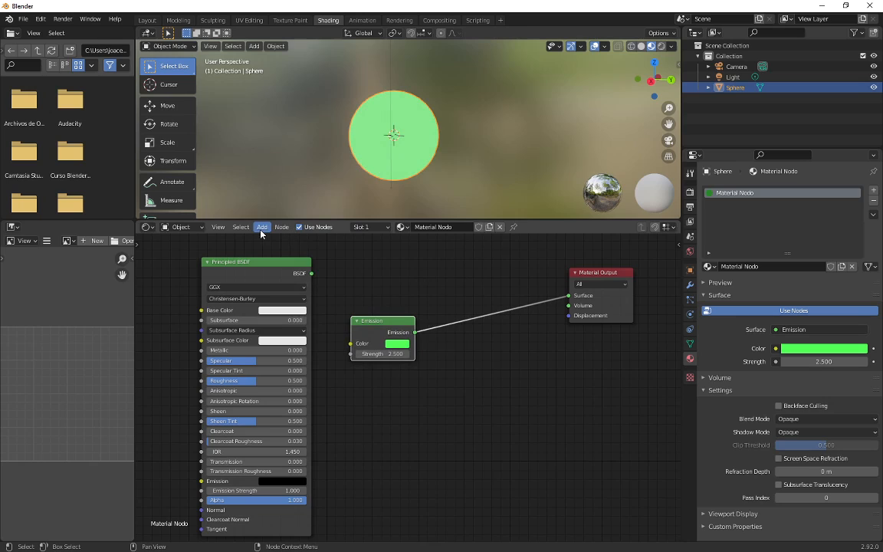
Step: Add a Diffuse BSDF shader node and place it below the Emission node
{"action": "left_click", "coordinate": [262, 227]}
{"action": "mouse_move", "coordinate": [282, 308]}
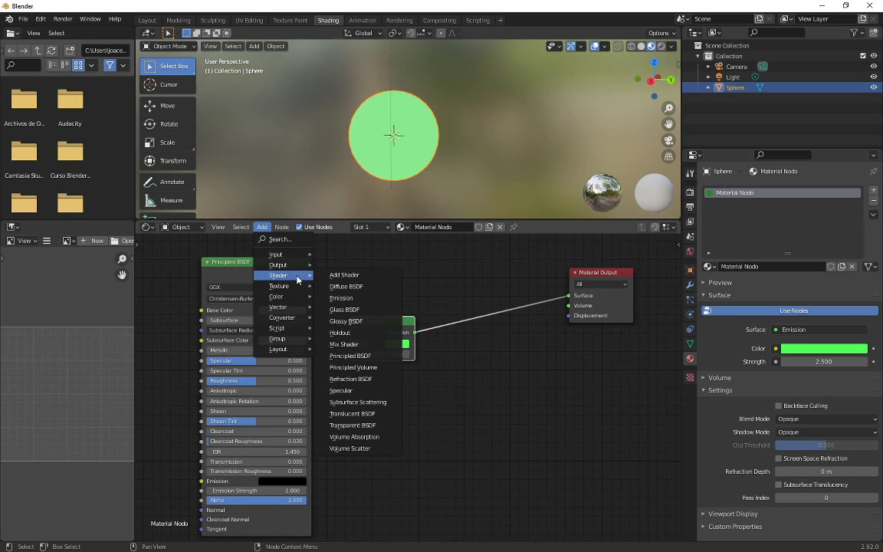
{"action": "left_click", "coordinate": [362, 294]}
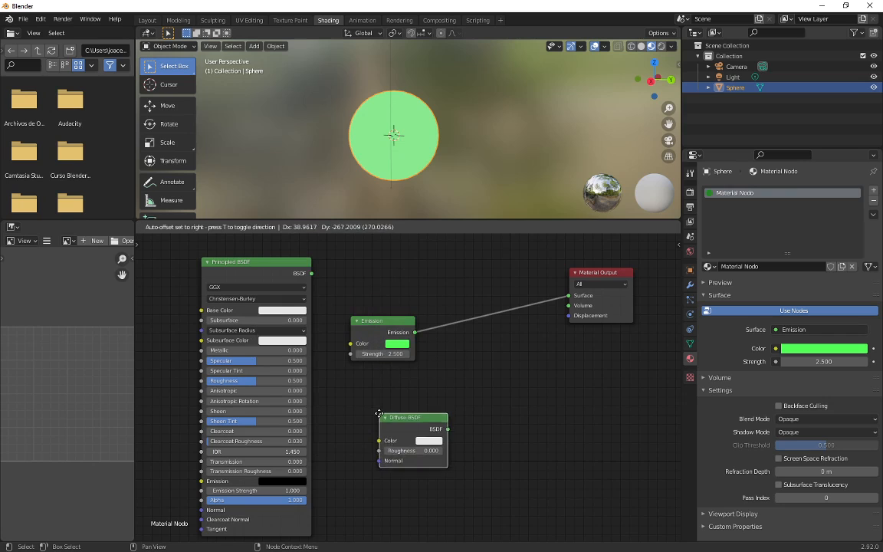
{"action": "left_click", "coordinate": [419, 445]}
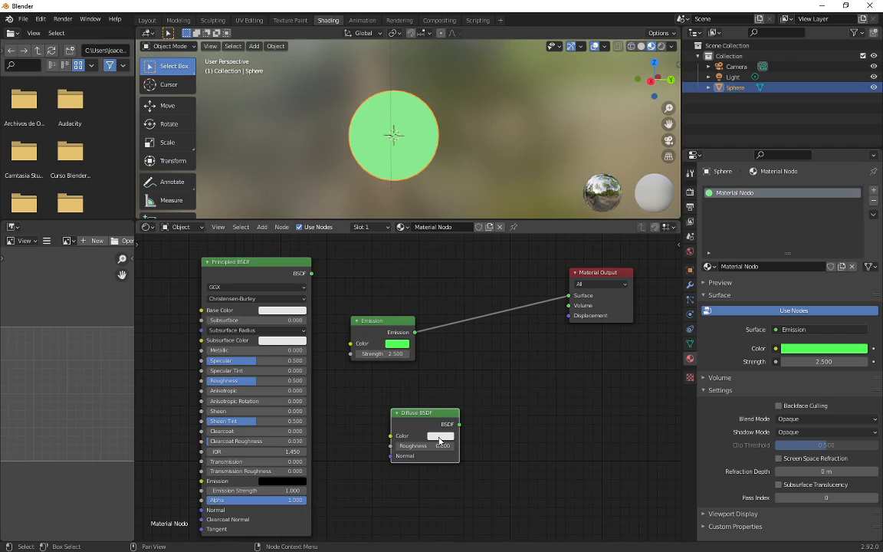
Step: Connect the Diffuse BSDF to the Material Output's Surface input and set its color to pinkish red
{"action": "left_click_drag", "start_coordinate": [425, 415], "coordinate": [571, 302]}
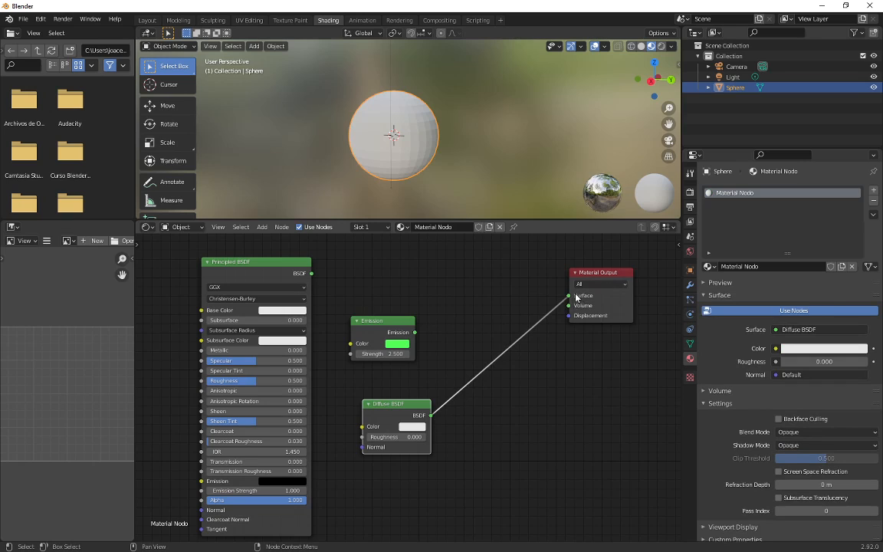
{"action": "left_click", "coordinate": [407, 430]}
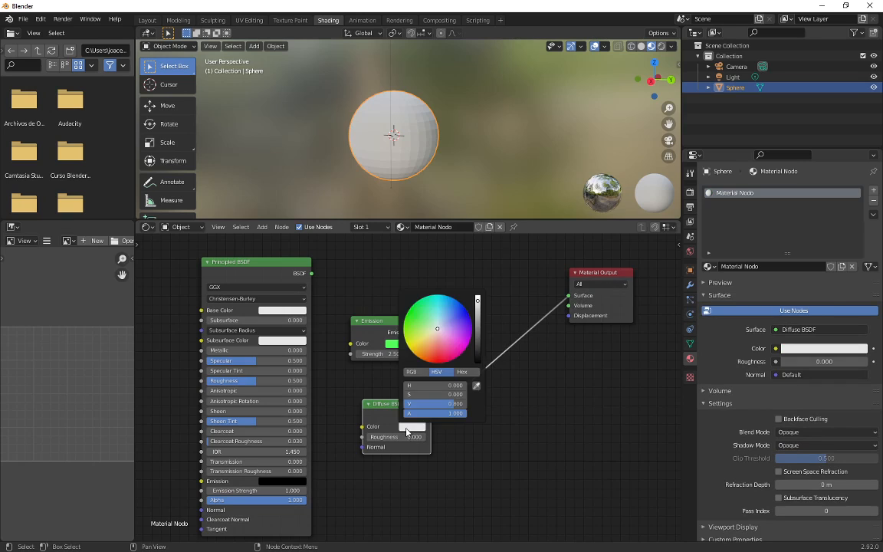
{"action": "left_click_drag", "start_coordinate": [438, 330], "coordinate": [445, 354]}
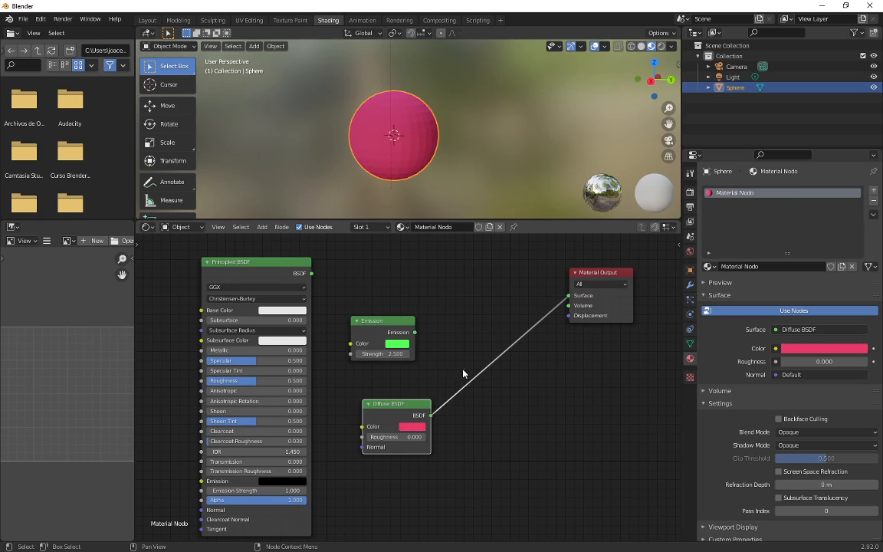
Step: Rearrange the nodes so Emission sits above Diffuse BSDF beside the Principled BSDF, with the Material Output slightly farther right
{"action": "left_click_drag", "start_coordinate": [404, 414], "coordinate": [389, 409]}
{"action": "left_click_drag", "start_coordinate": [374, 321], "coordinate": [371, 329]}
{"action": "left_click_drag", "start_coordinate": [385, 398], "coordinate": [436, 407]}
{"action": "left_click_drag", "start_coordinate": [375, 331], "coordinate": [369, 342]}
{"action": "left_click_drag", "start_coordinate": [435, 416], "coordinate": [437, 415]}
{"action": "left_click_drag", "start_coordinate": [358, 338], "coordinate": [353, 345]}
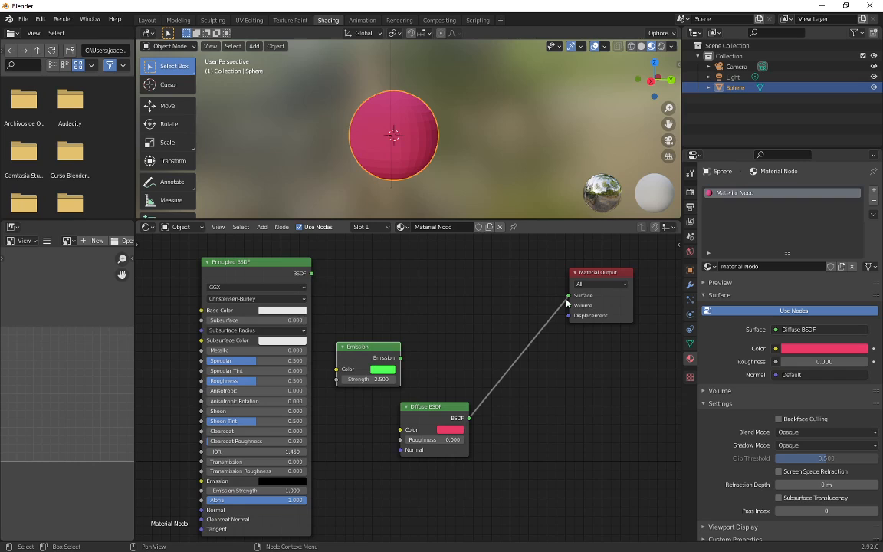
{"action": "left_click_drag", "start_coordinate": [587, 292], "coordinate": [600, 286]}
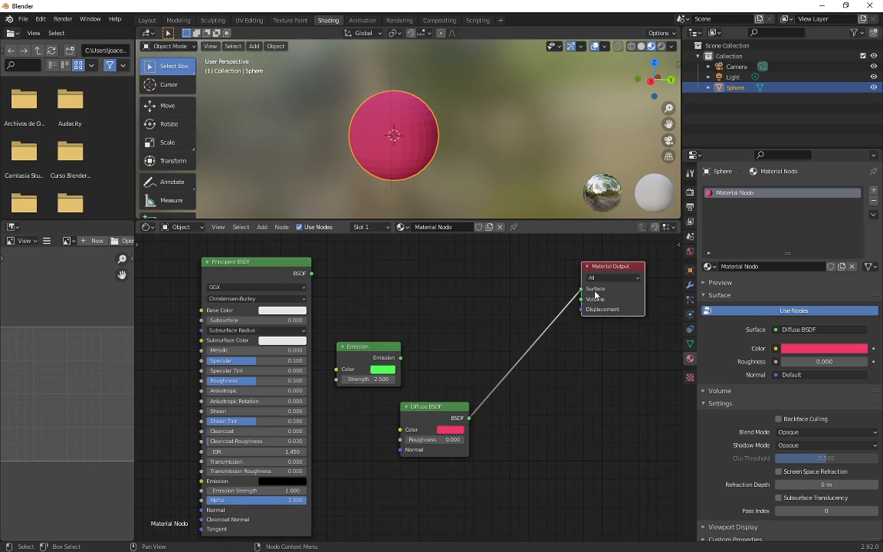
{"action": "left_click_drag", "start_coordinate": [380, 349], "coordinate": [383, 304]}
{"action": "left_click_drag", "start_coordinate": [416, 405], "coordinate": [392, 389]}
{"action": "left_click_drag", "start_coordinate": [364, 299], "coordinate": [355, 310]}
{"action": "left_click_drag", "start_coordinate": [373, 379], "coordinate": [364, 375]}
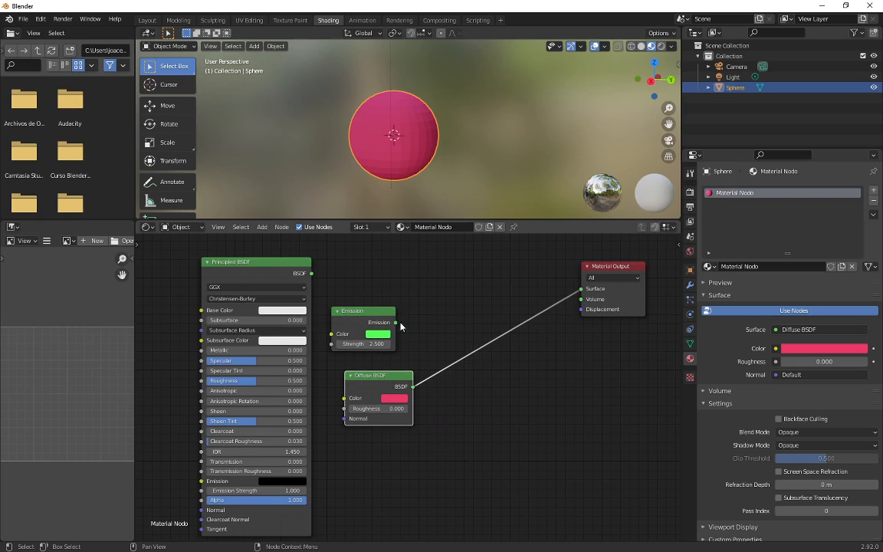
Step: Connect the Principled BSDF to the Material Output's Surface input, and replace that link with one from the Emission node
{"action": "left_click_drag", "start_coordinate": [312, 274], "coordinate": [581, 288]}
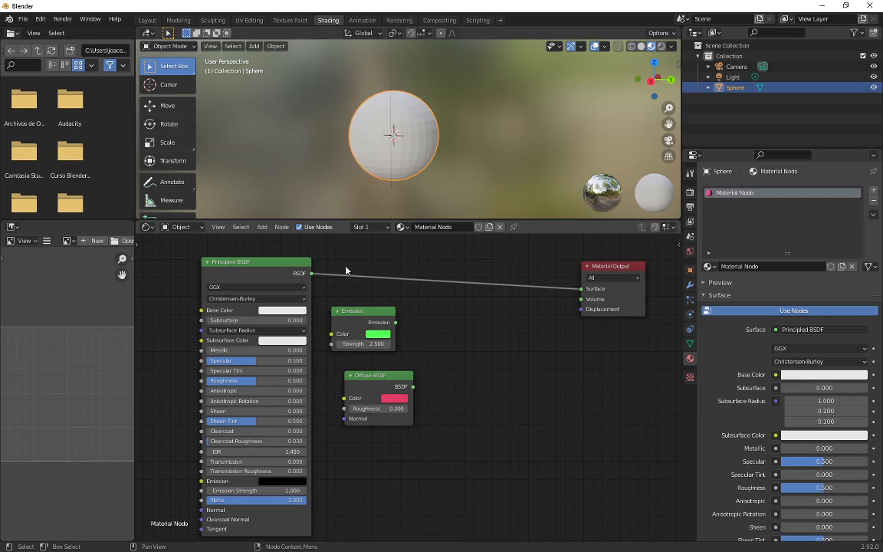
{"action": "left_click", "coordinate": [282, 310]}
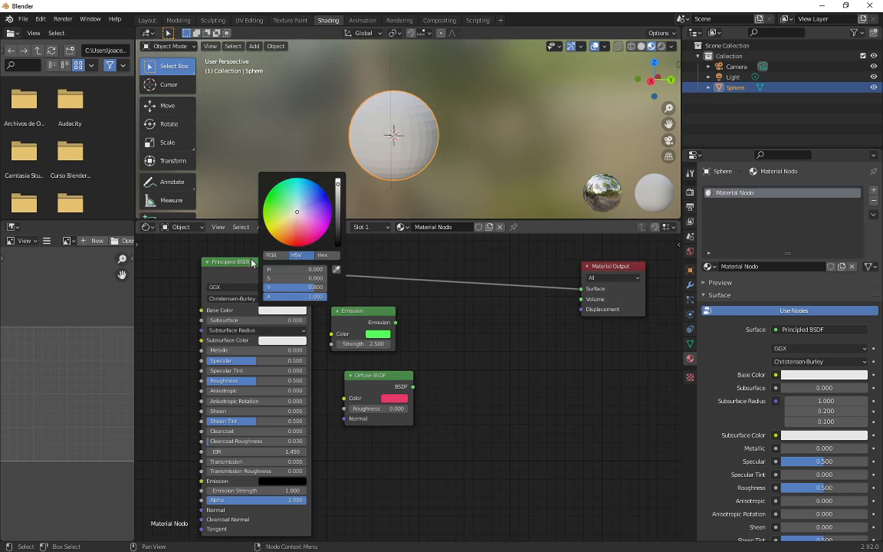
{"action": "left_click_drag", "start_coordinate": [394, 322], "coordinate": [582, 288]}
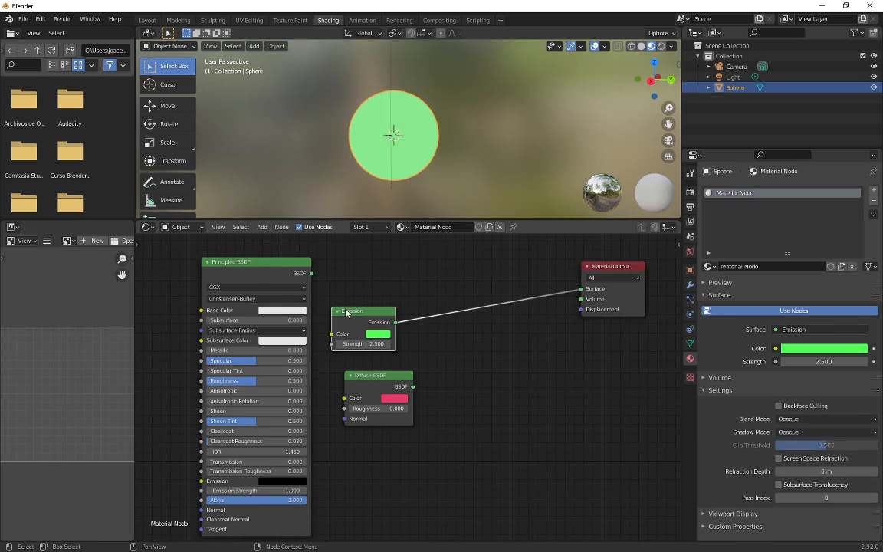
Step: Replace the Emission link on the Material Output's Surface input with one from the Diffuse BSDF
{"action": "left_click_drag", "start_coordinate": [413, 386], "coordinate": [583, 289]}
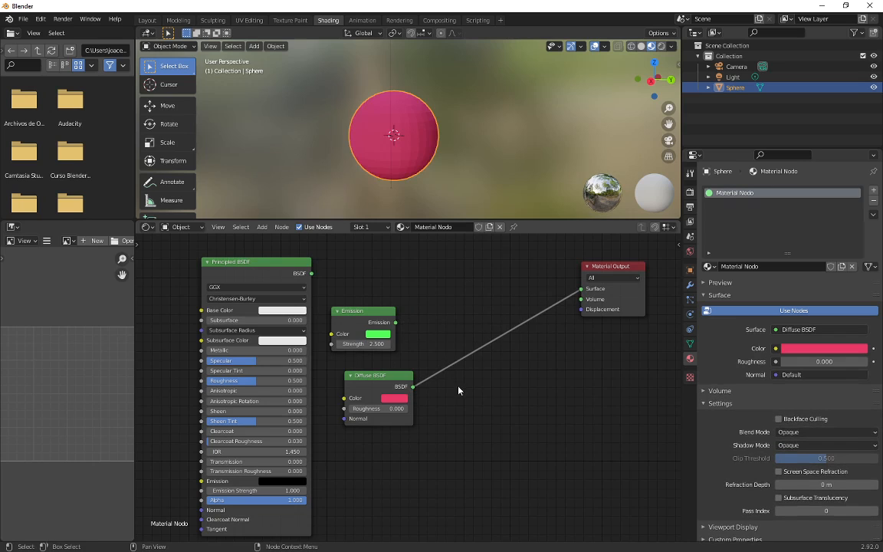
{"action": "left_click", "coordinate": [263, 228]}
{"action": "mouse_move", "coordinate": [285, 279]}
Step: Move the Diffuse BSDF and Emission nodes below the Material Output, and connect the Principled BSDF to its Surface input, placing it nearer
{"action": "left_click_drag", "start_coordinate": [388, 377], "coordinate": [532, 388]}
{"action": "left_click_drag", "start_coordinate": [368, 312], "coordinate": [440, 315]}
{"action": "left_click_drag", "start_coordinate": [283, 270], "coordinate": [334, 290]}
{"action": "left_click_drag", "start_coordinate": [436, 307], "coordinate": [595, 431]}
{"action": "left_click_drag", "start_coordinate": [522, 387], "coordinate": [587, 359]}
{"action": "left_click_drag", "start_coordinate": [323, 290], "coordinate": [581, 288]}
{"action": "left_click_drag", "start_coordinate": [404, 299], "coordinate": [428, 290]}
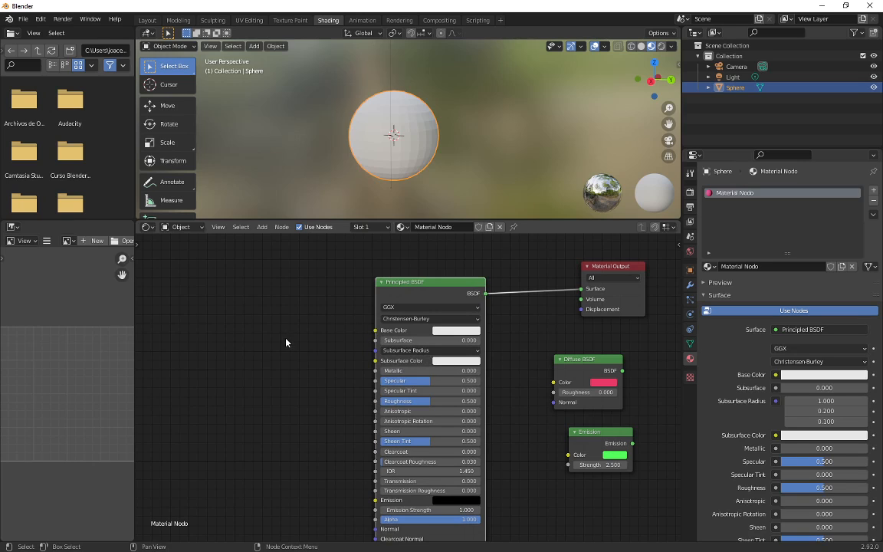
Step: Add a Brick Texture node and place it to the left of the Principled BSDF
{"action": "left_click", "coordinate": [282, 228]}
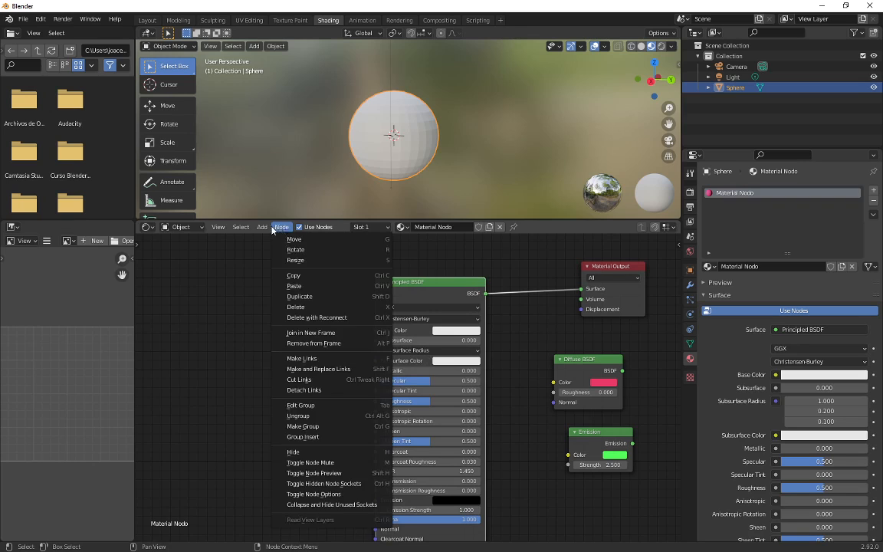
{"action": "mouse_move", "coordinate": [260, 229]}
{"action": "mouse_move", "coordinate": [285, 287]}
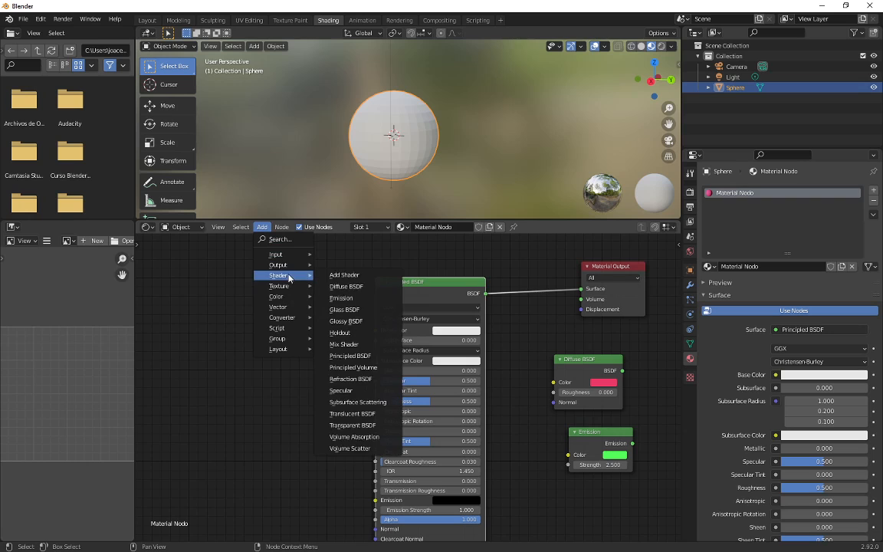
{"action": "left_click", "coordinate": [346, 285]}
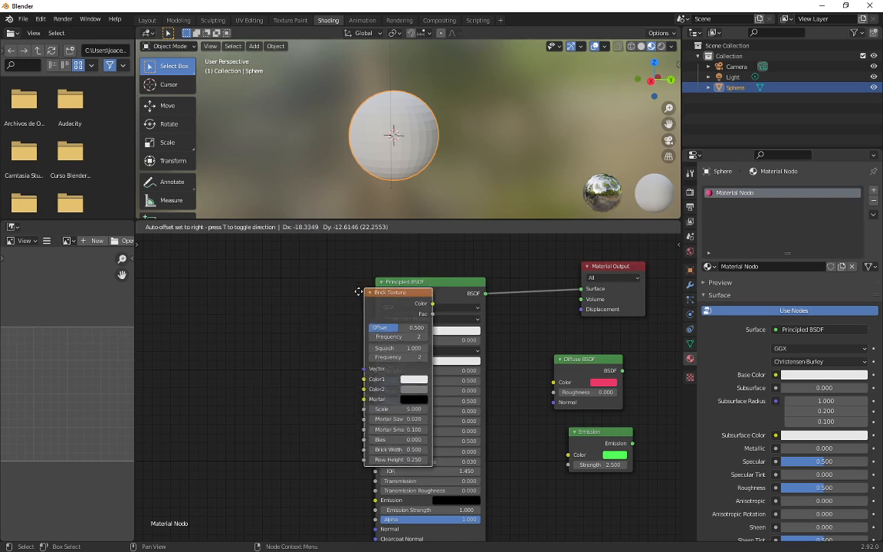
{"action": "left_click", "coordinate": [280, 332]}
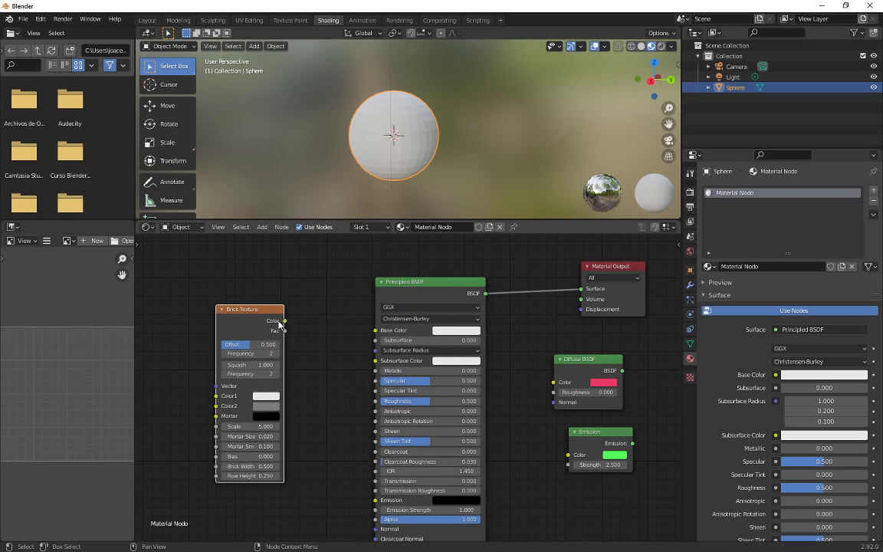
Step: Connect the Brick Texture's Color output to the Principled BSDF's Base Color and move the texture node slightly higher
{"action": "left_click_drag", "start_coordinate": [284, 321], "coordinate": [375, 330]}
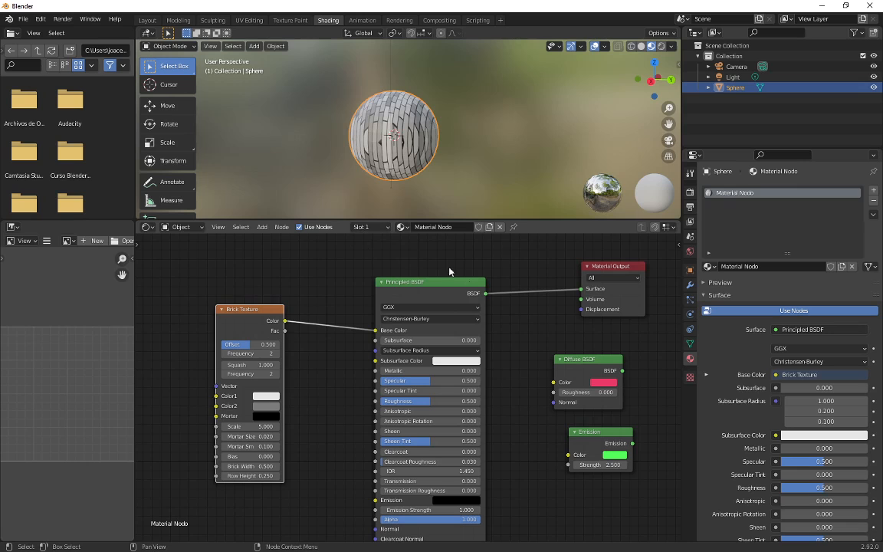
{"action": "left_click_drag", "start_coordinate": [253, 310], "coordinate": [263, 289]}
{"action": "middle_click_drag", "start_coordinate": [357, 149], "coordinate": [310, 246]}
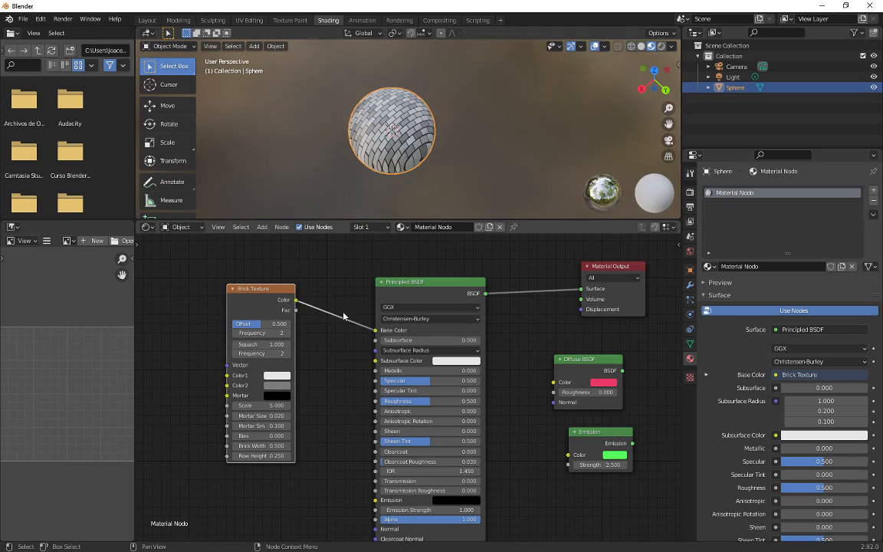